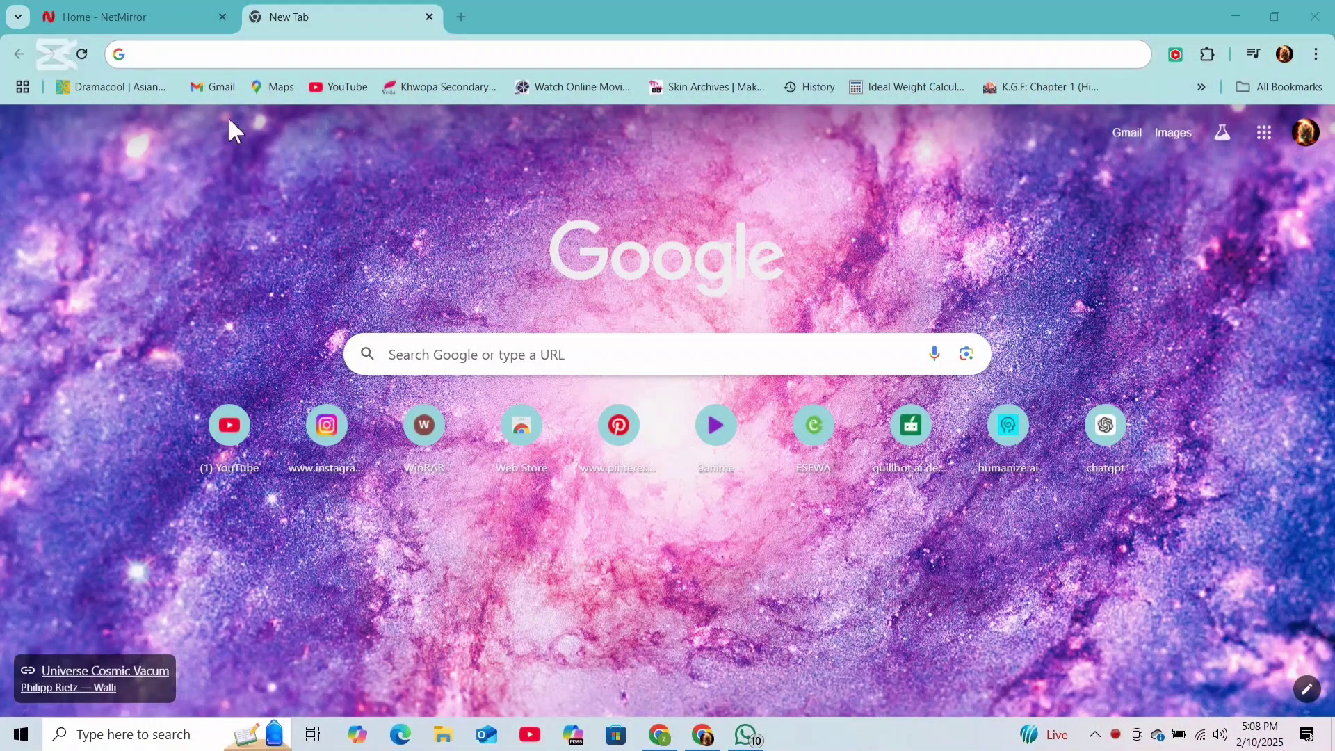
- Enter taxact.com in Chrome's address bar to load the TaxAct website
left_click(176, 56)
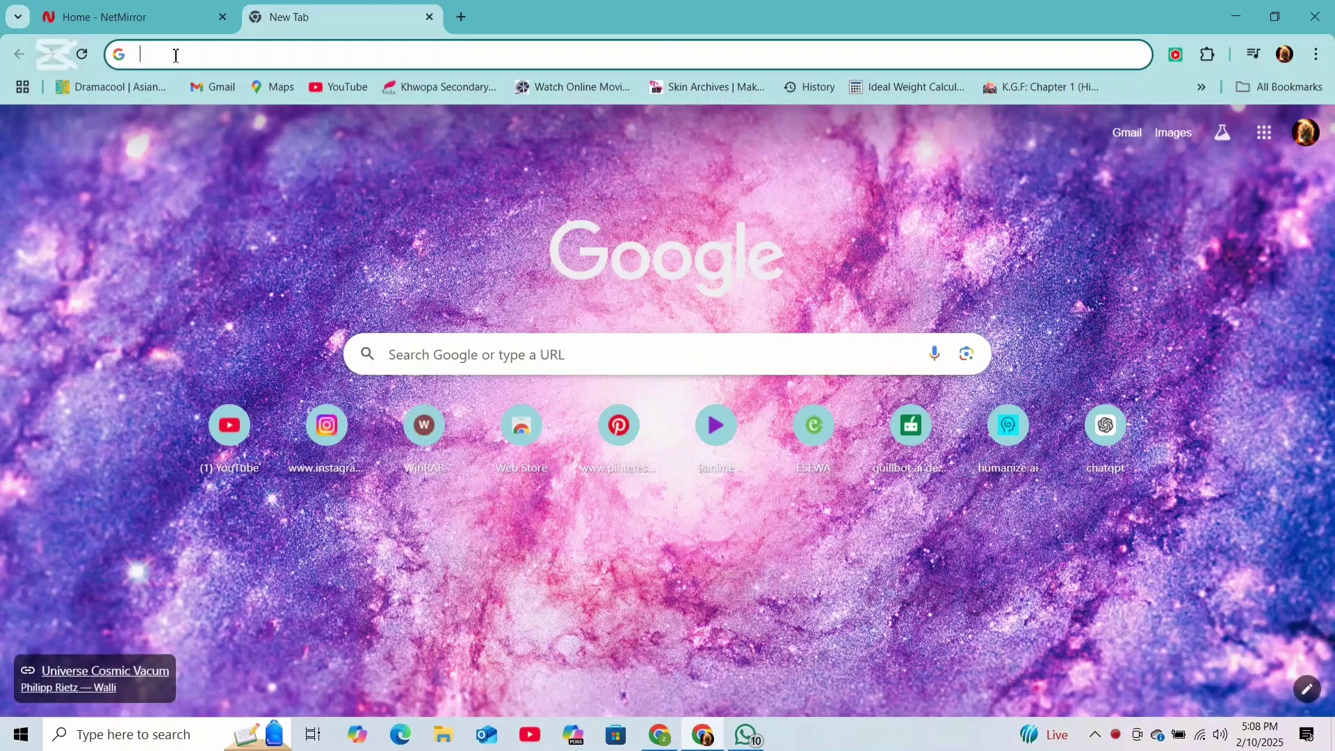
type("taxac")
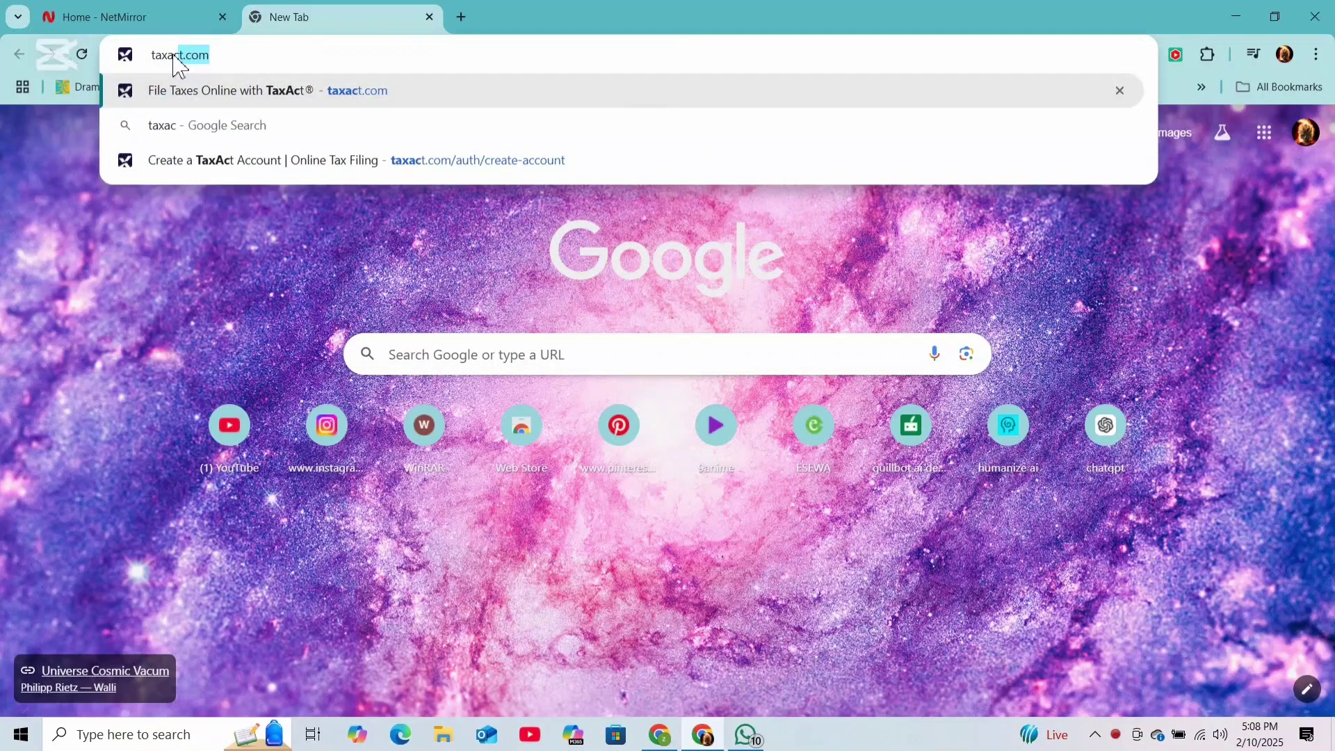
type("t.com")
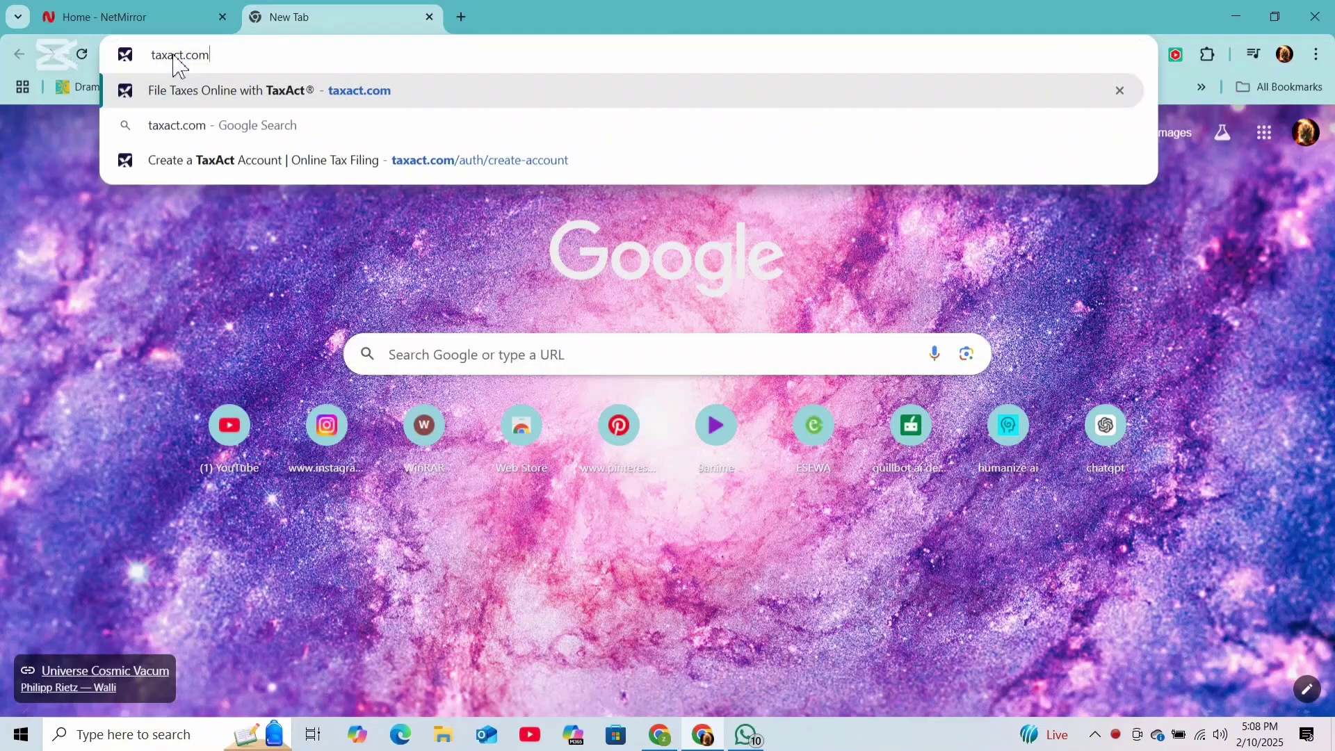
key("Return")
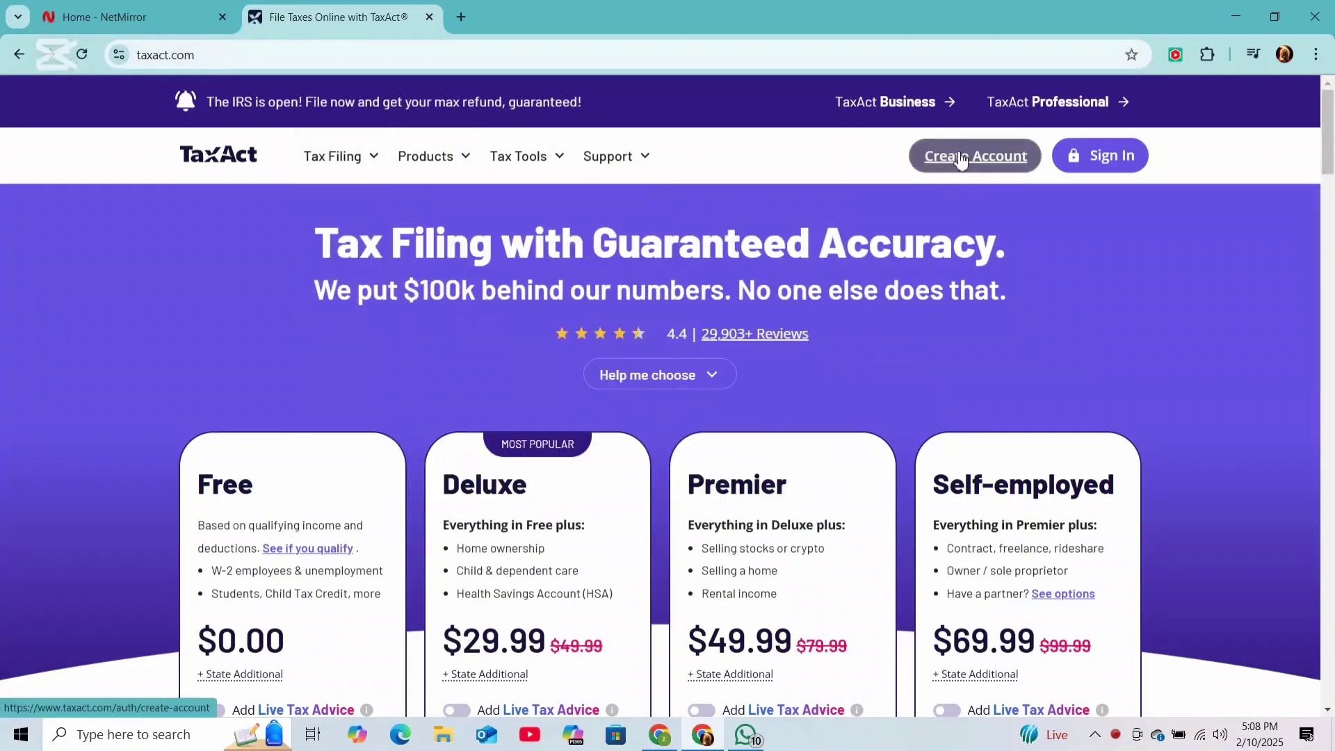
- Open TaxAct's Create Account form and autofill the saved mobile number and email address
left_click(960, 158)
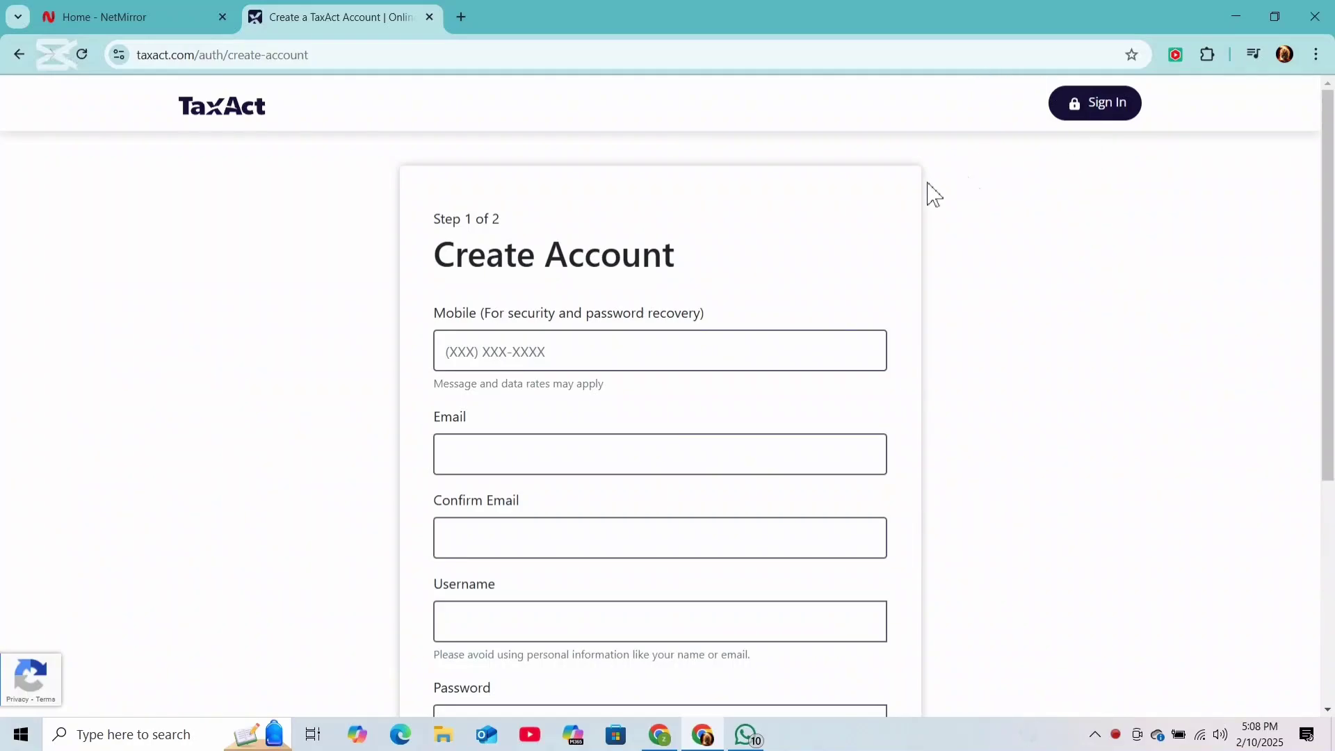
left_click(485, 351)
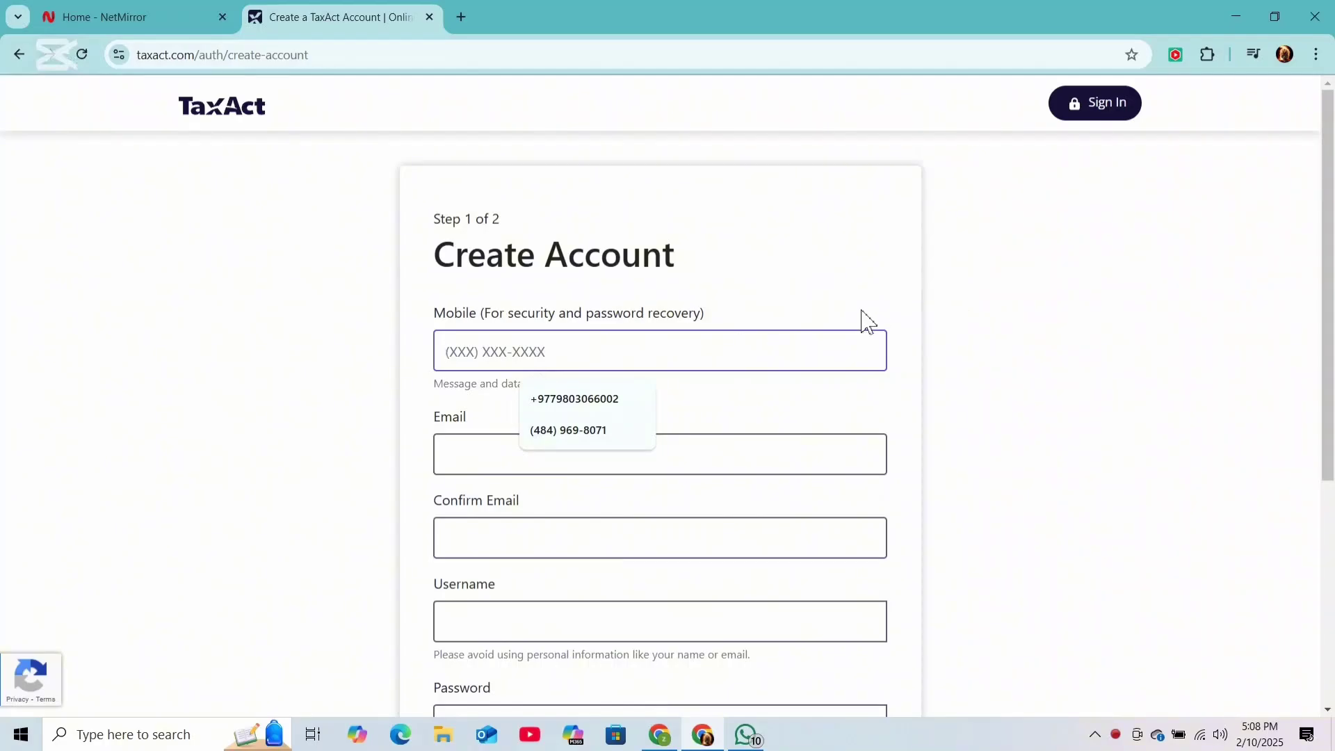
left_click(568, 429)
left_click(485, 449)
left_click(601, 502)
scroll(570, 486, "down", 1)
left_click(540, 458)
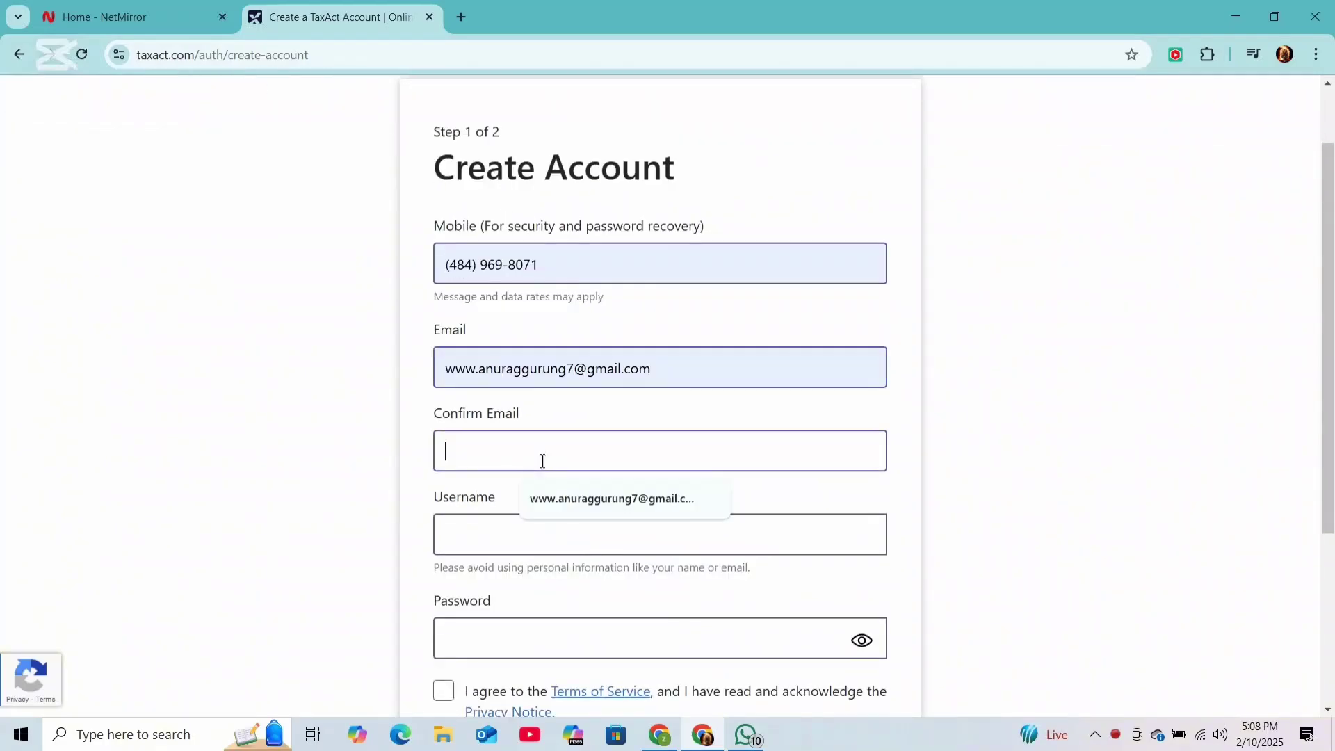
- Confirm the email with the saved address and enter the new account's username
triple_click(477, 355)
left_click(453, 453)
left_click(612, 498)
scroll(536, 512, "down", 1)
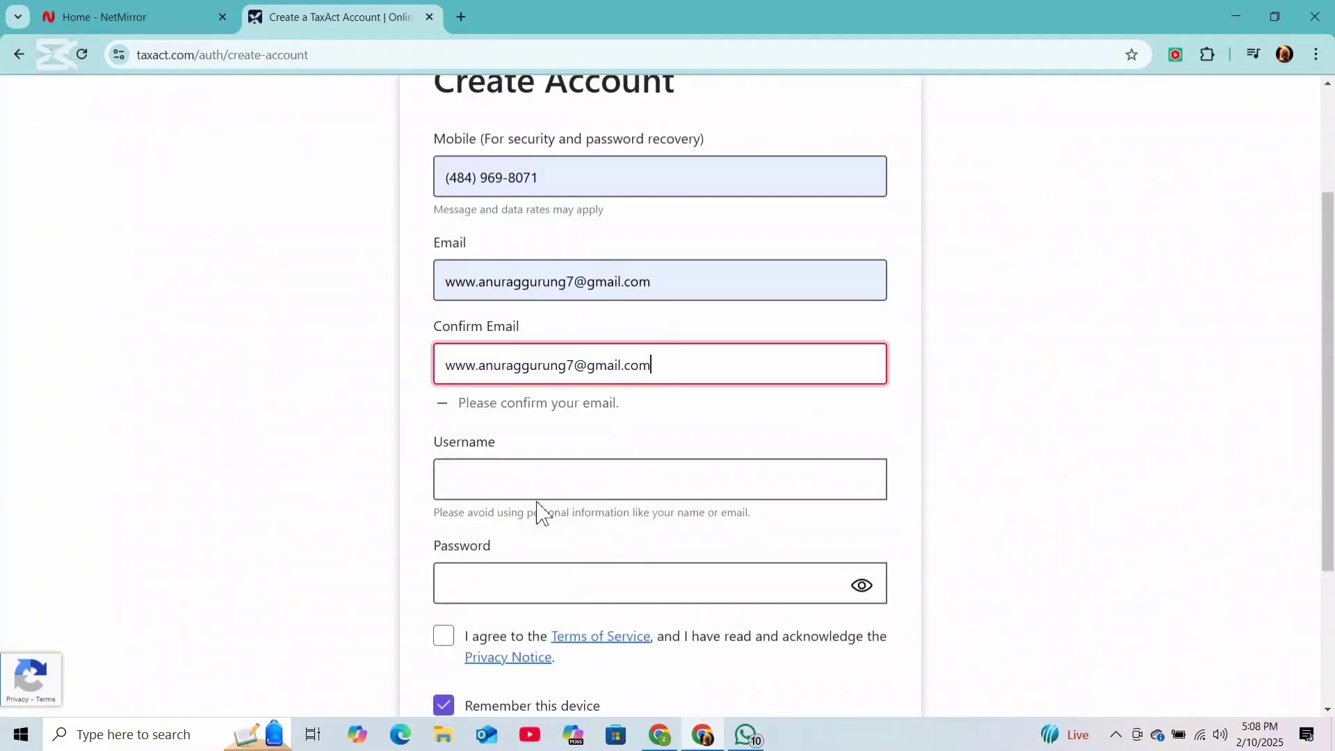
left_click(498, 454)
type("zatrix")
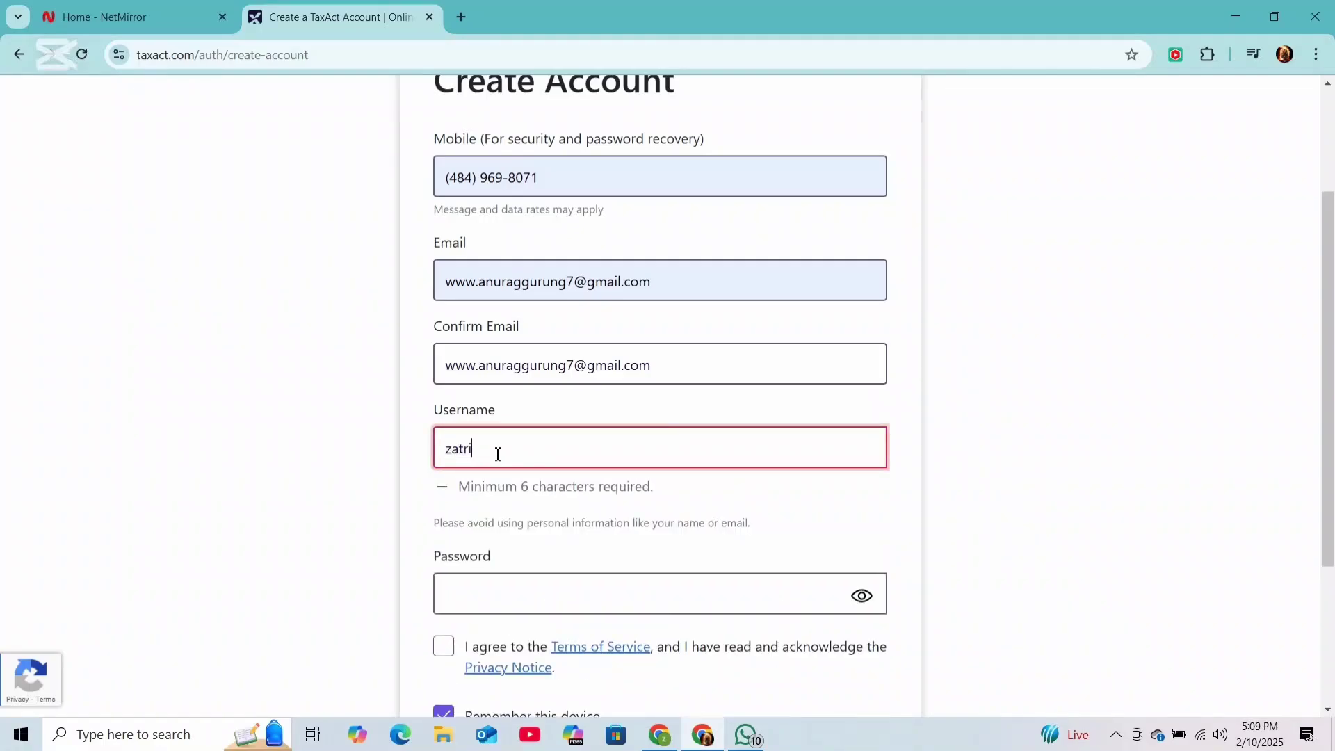
- Type a custom account password, accept the Terms of Service and submit the registration
left_click(554, 561)
left_click(626, 539)
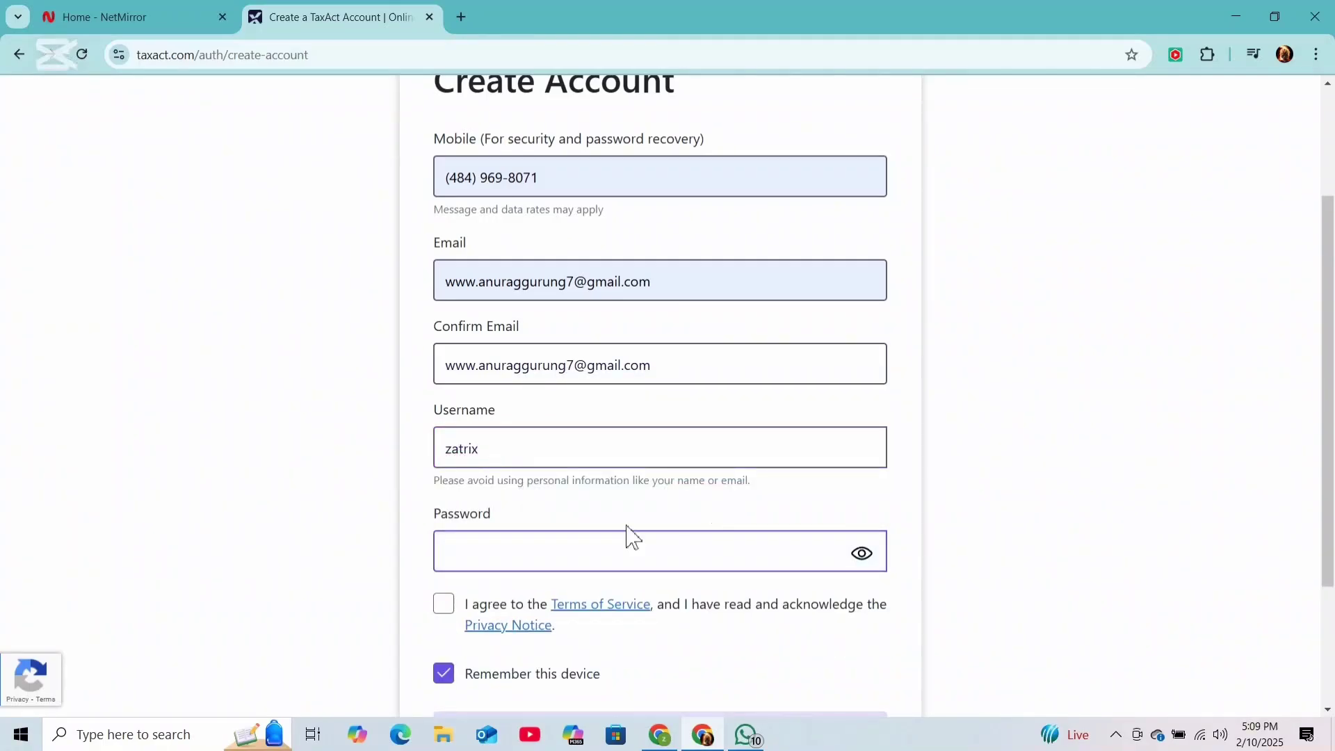
type("••••••••••••••")
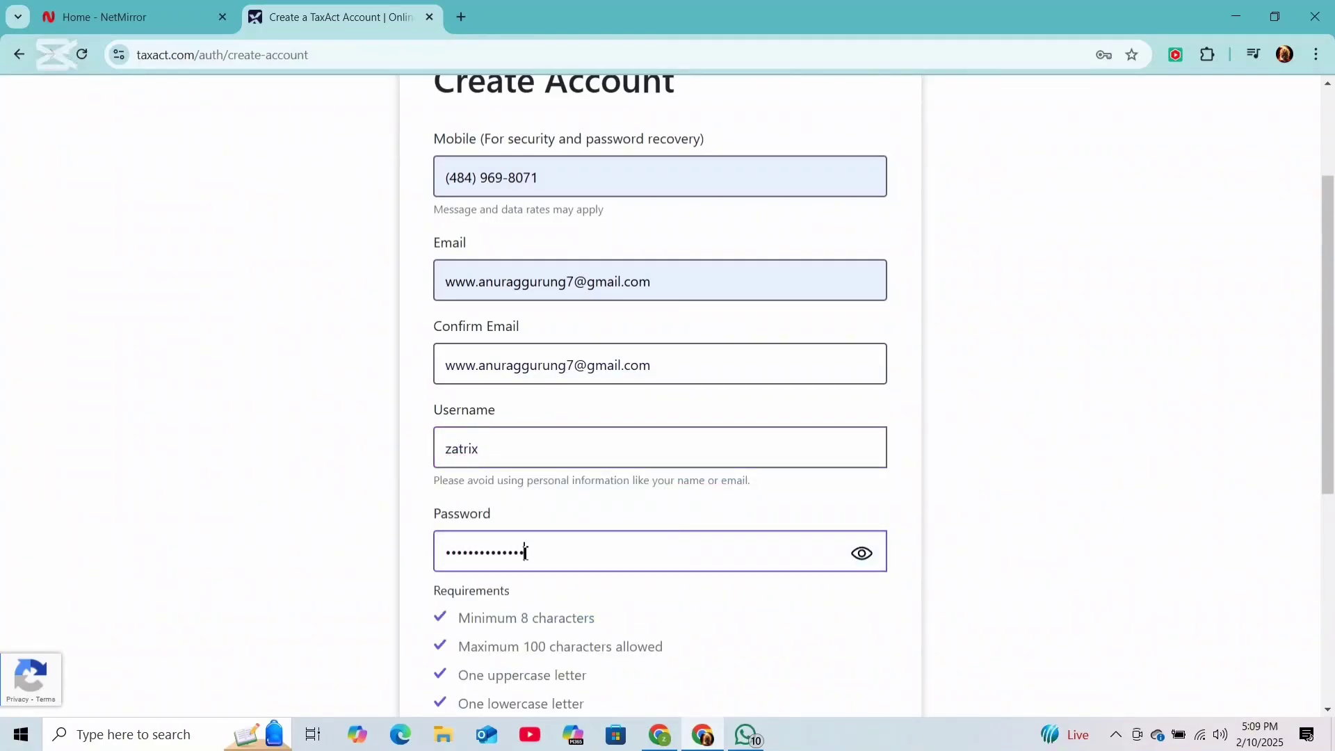
scroll(591, 556, "down", 5)
left_click(445, 489)
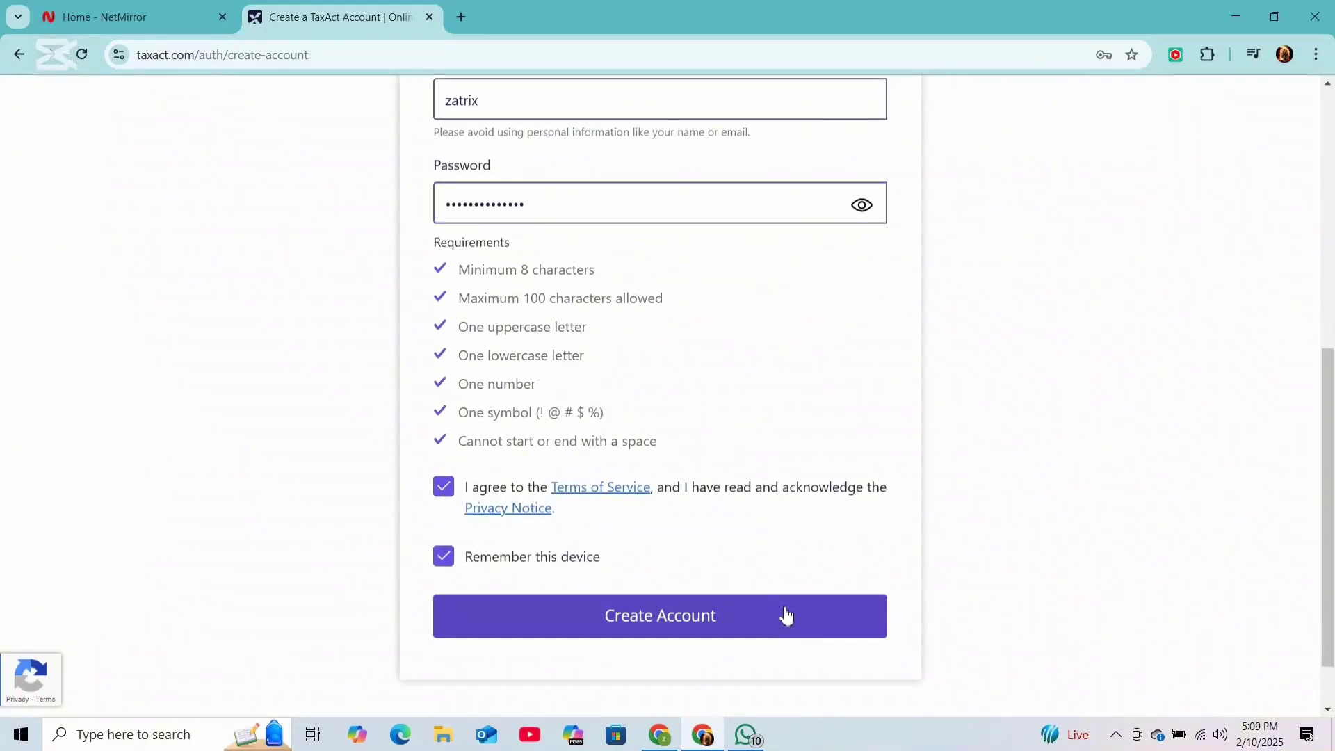
left_click(709, 613)
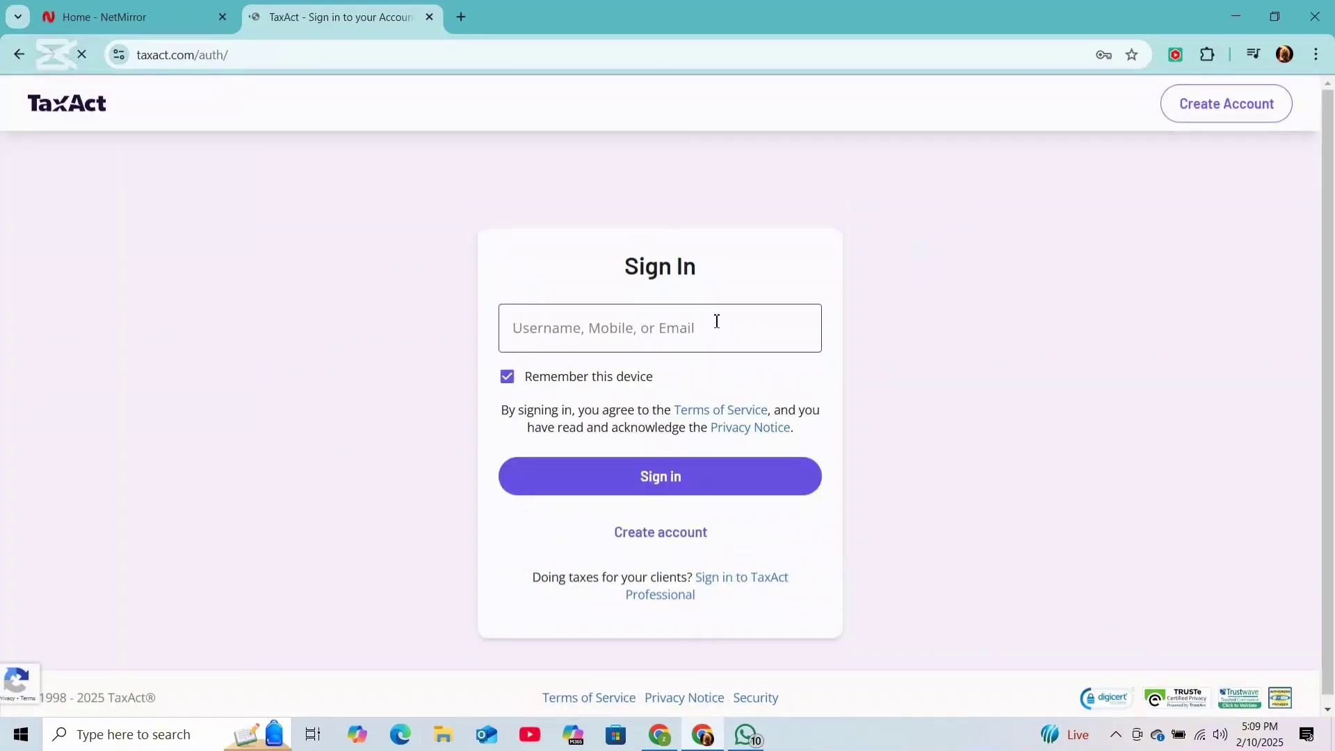
- Sign in with the new username and password, then return to the TaxAct homepage
left_click(709, 327)
type("zatrix")
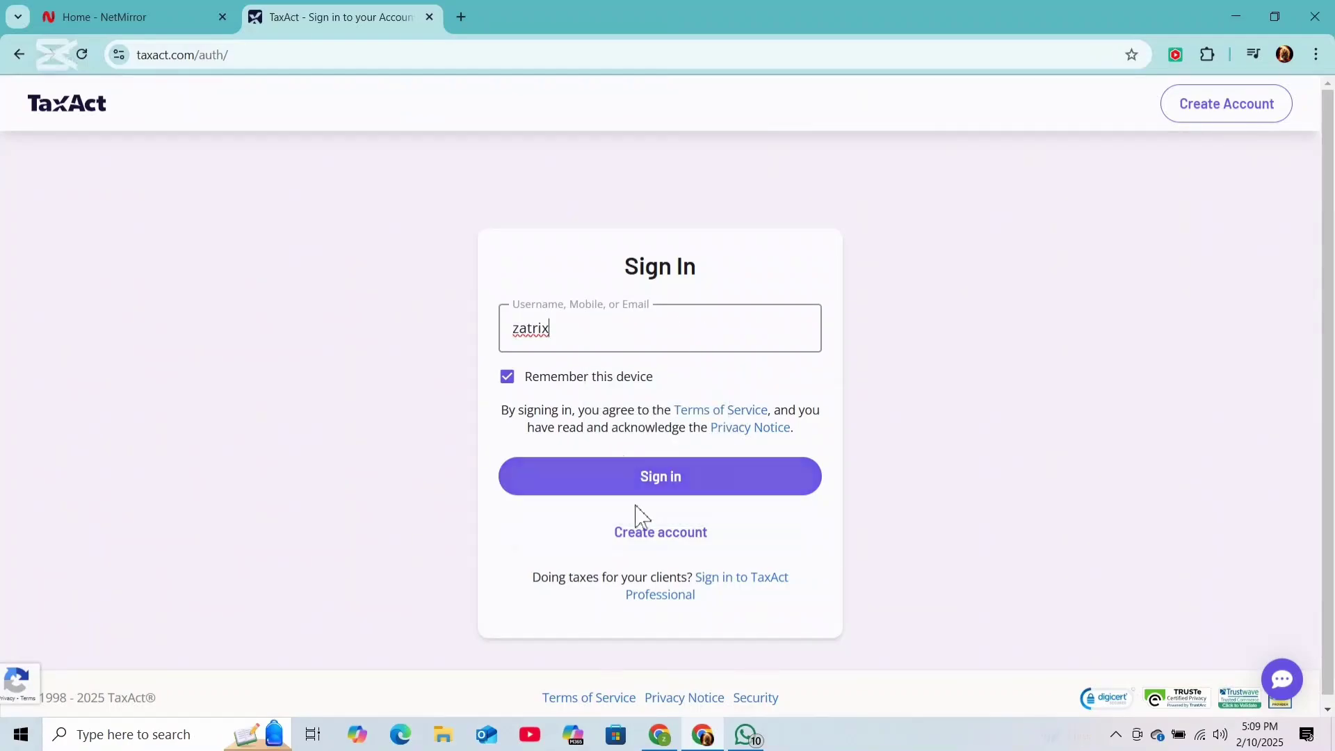
left_click(669, 489)
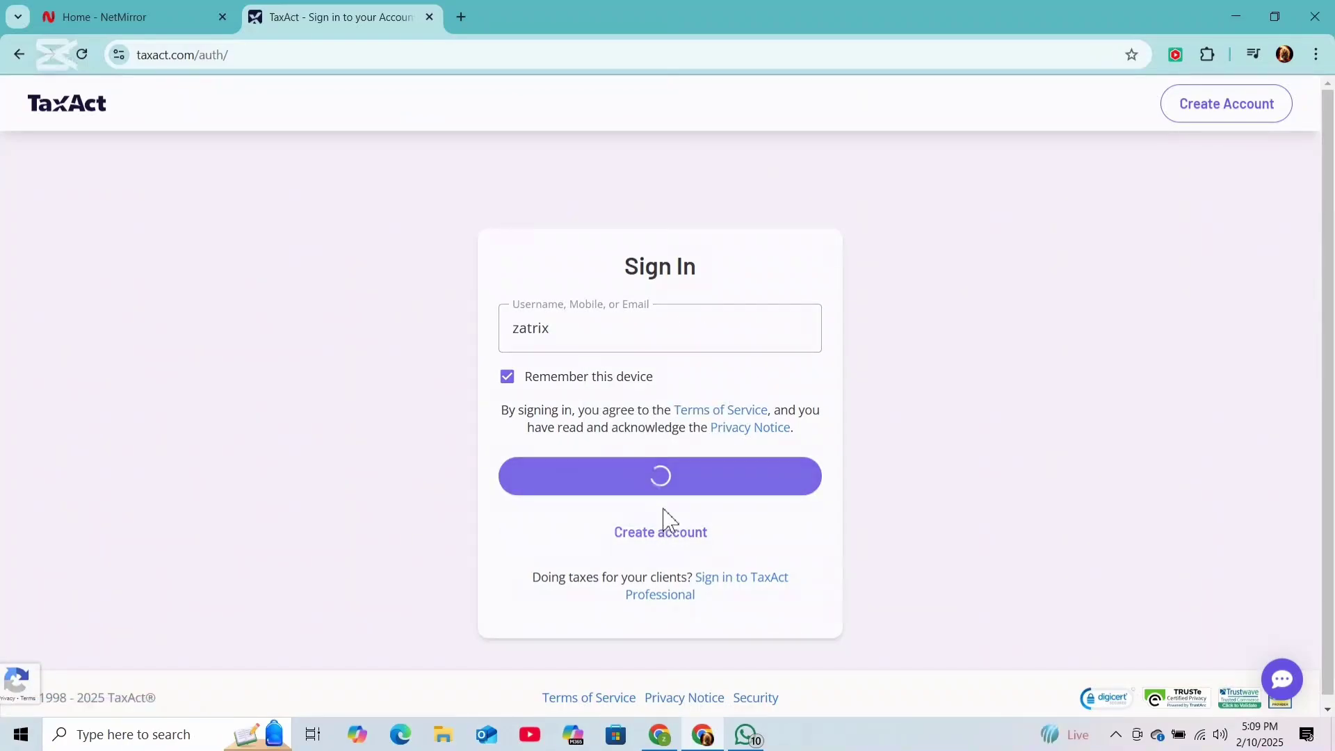
type("••••••••••••••")
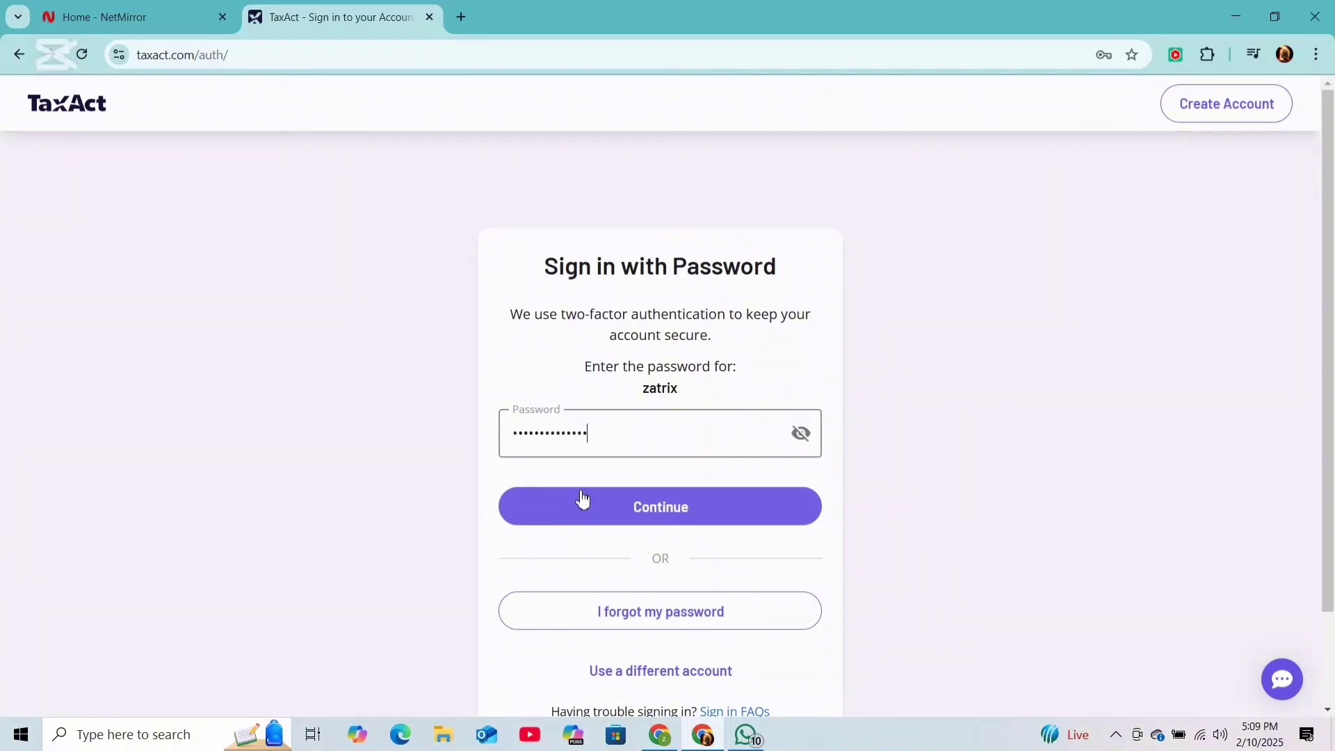
left_click(583, 498)
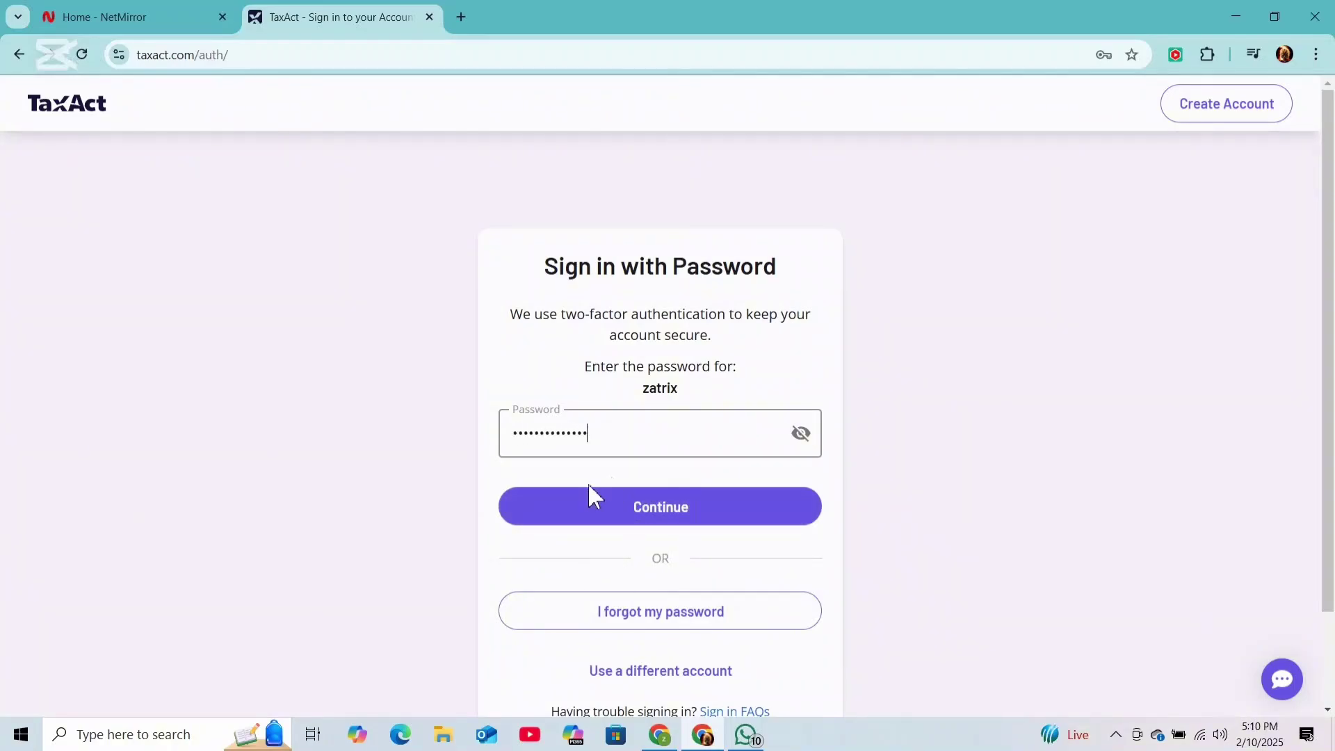
left_click(57, 109)
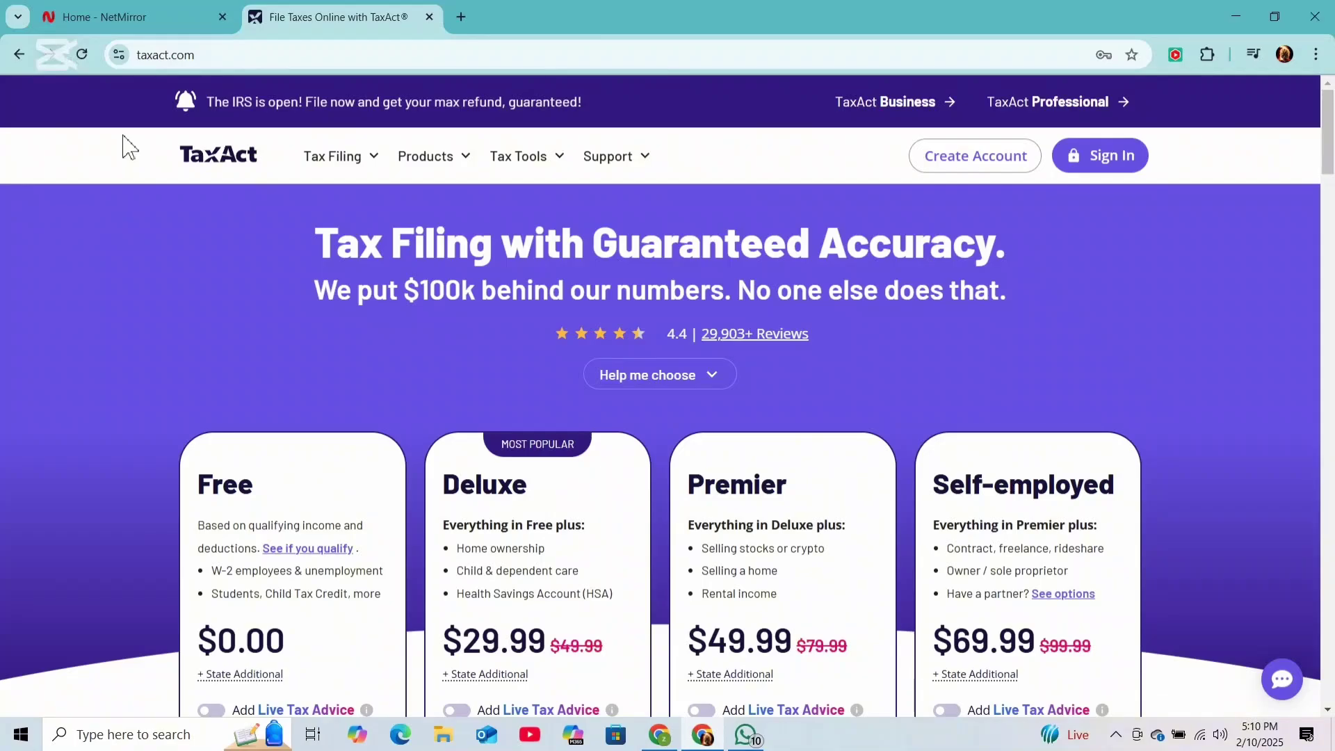
scroll(373, 306, "down", 5)
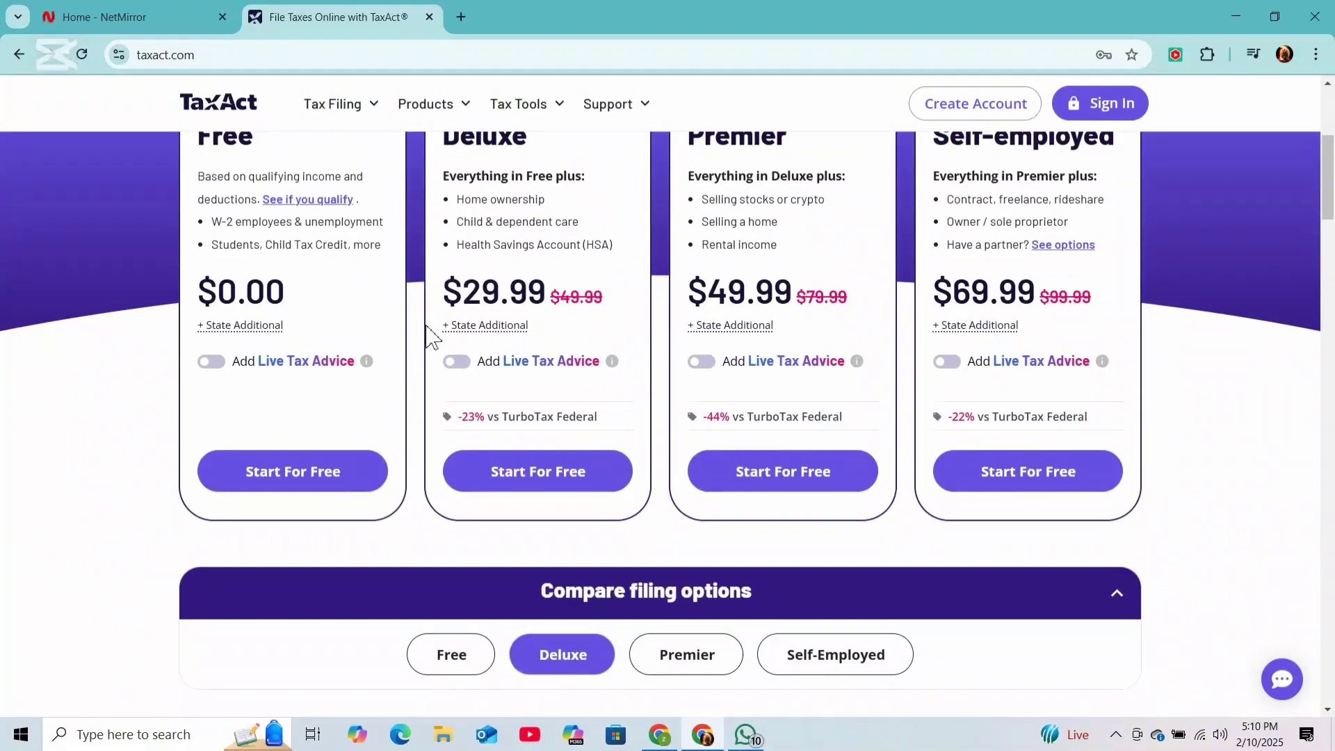
scroll(428, 330, "down", 5)
scroll(428, 332, "down", 4)
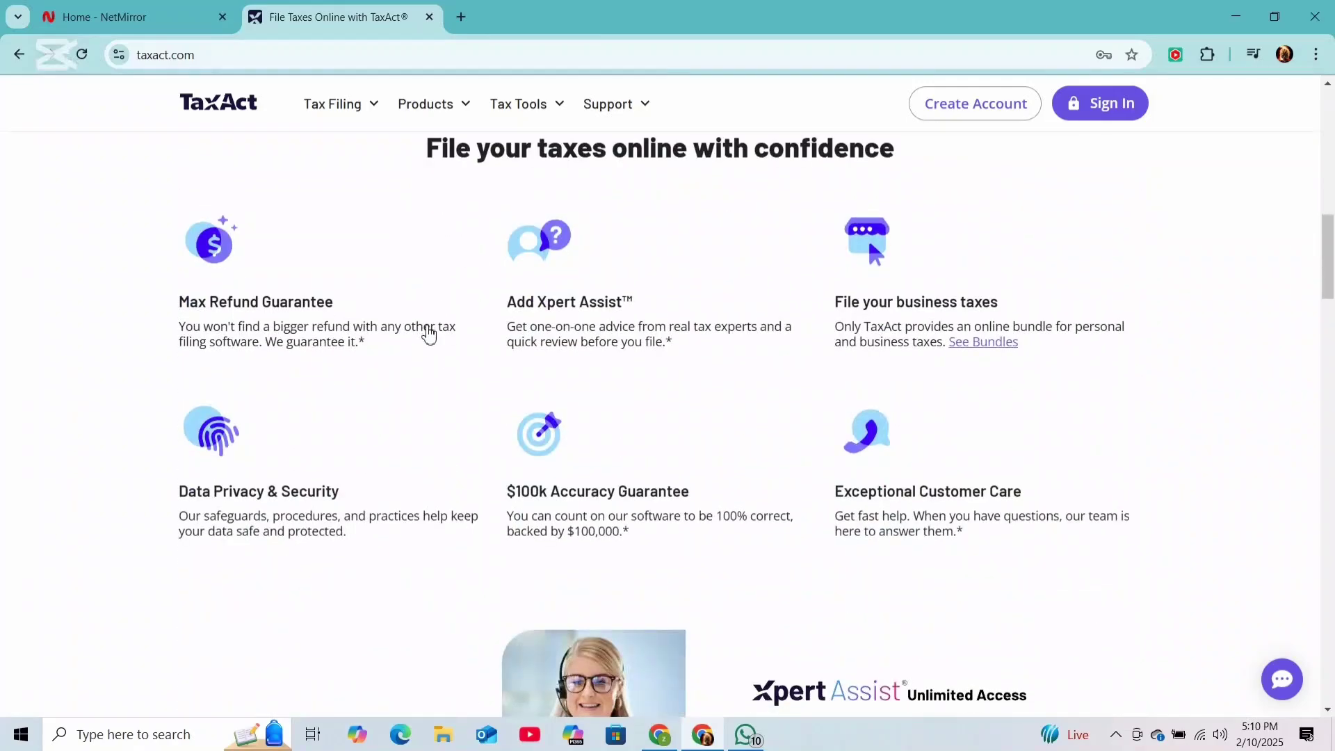
scroll(430, 332, "up", 1)
scroll(341, 448, "down", 4)
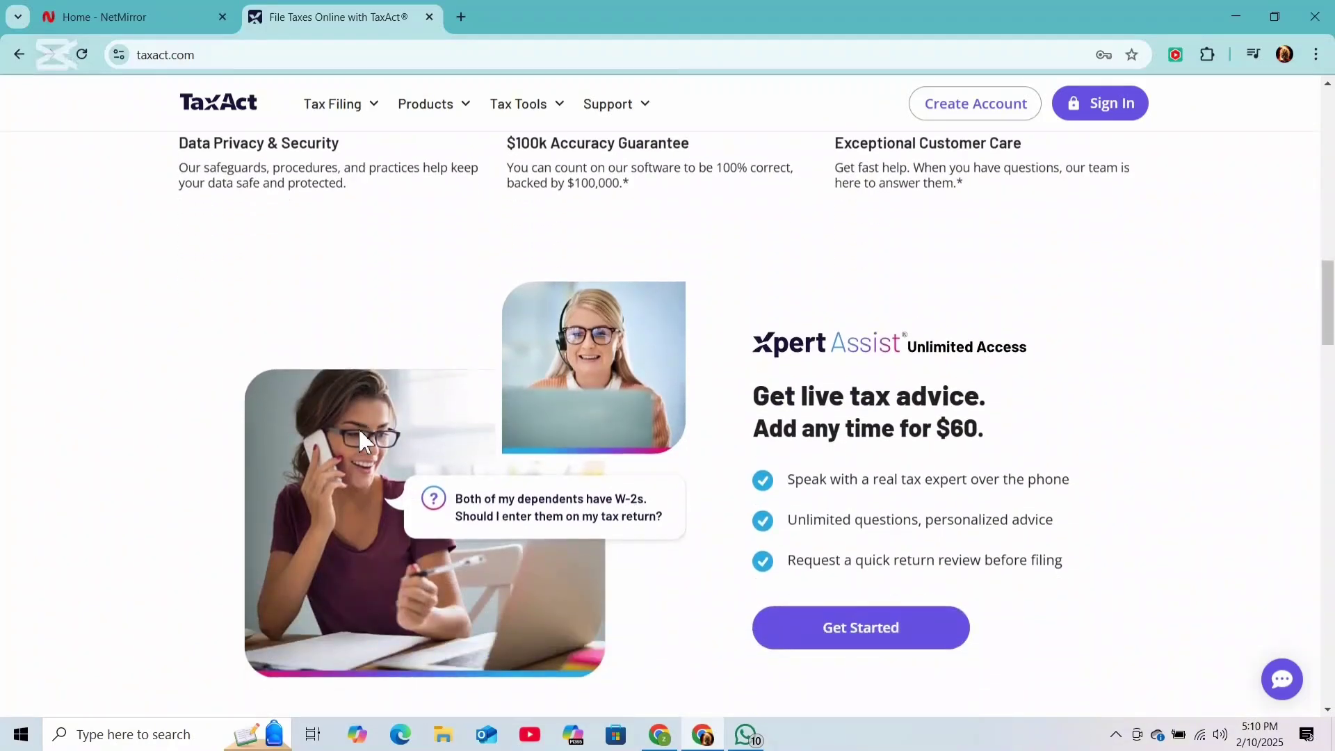
scroll(360, 425, "down", 3)
scroll(363, 435, "down", 1)
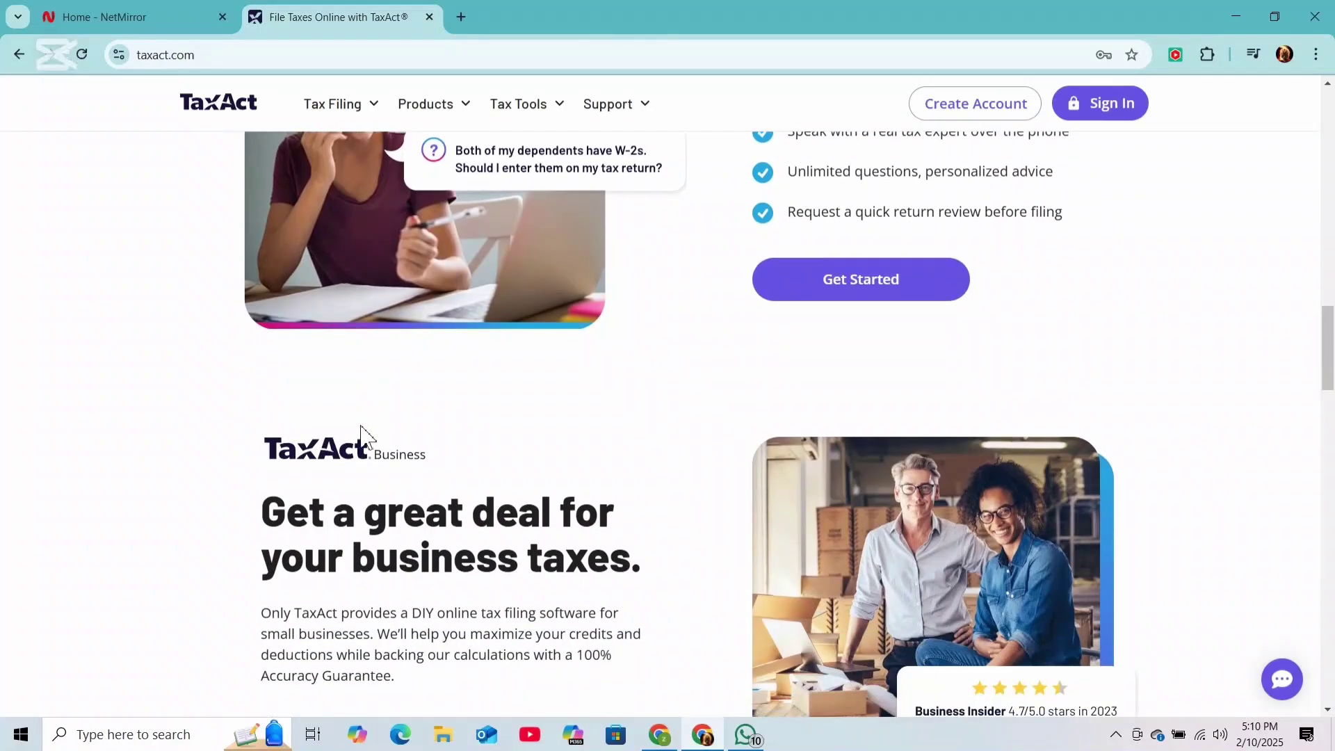
scroll(378, 417, "down", 1)
scroll(389, 412, "down", 1)
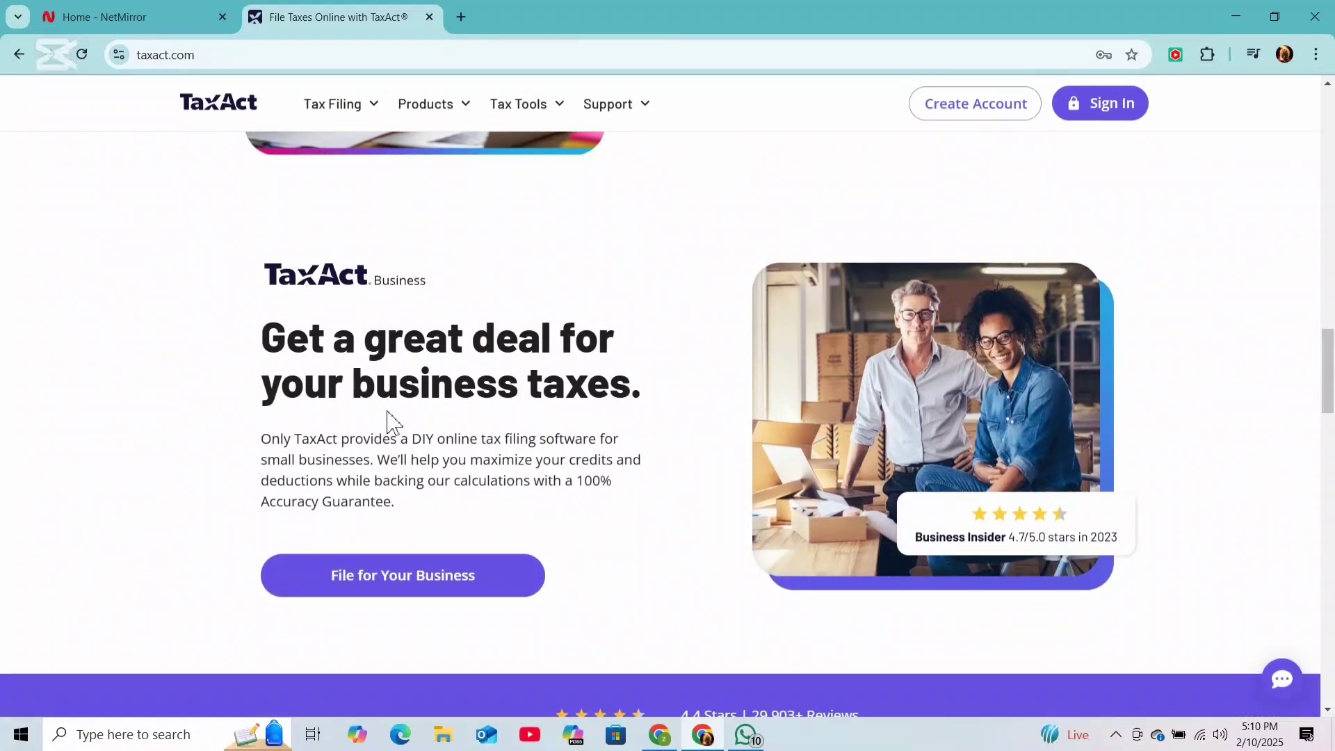
scroll(388, 419, "up", 6)
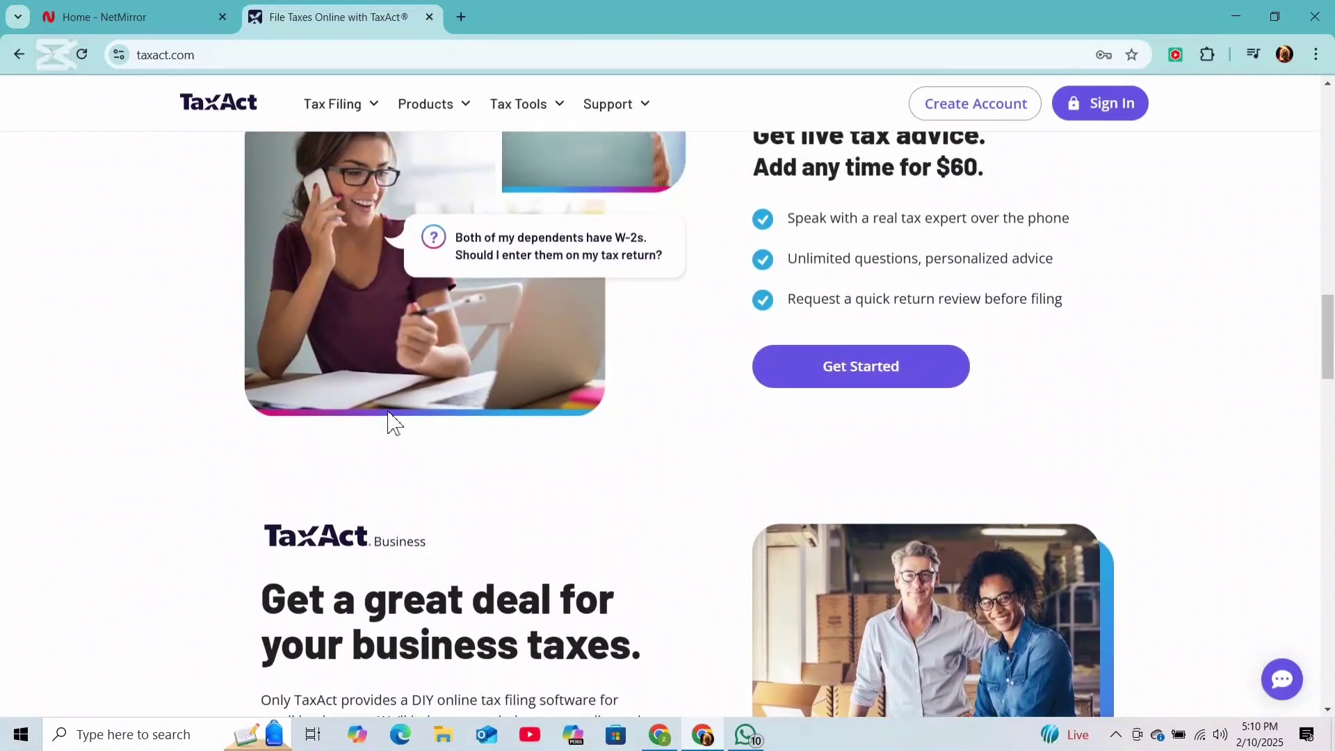
scroll(389, 420, "up", 3)
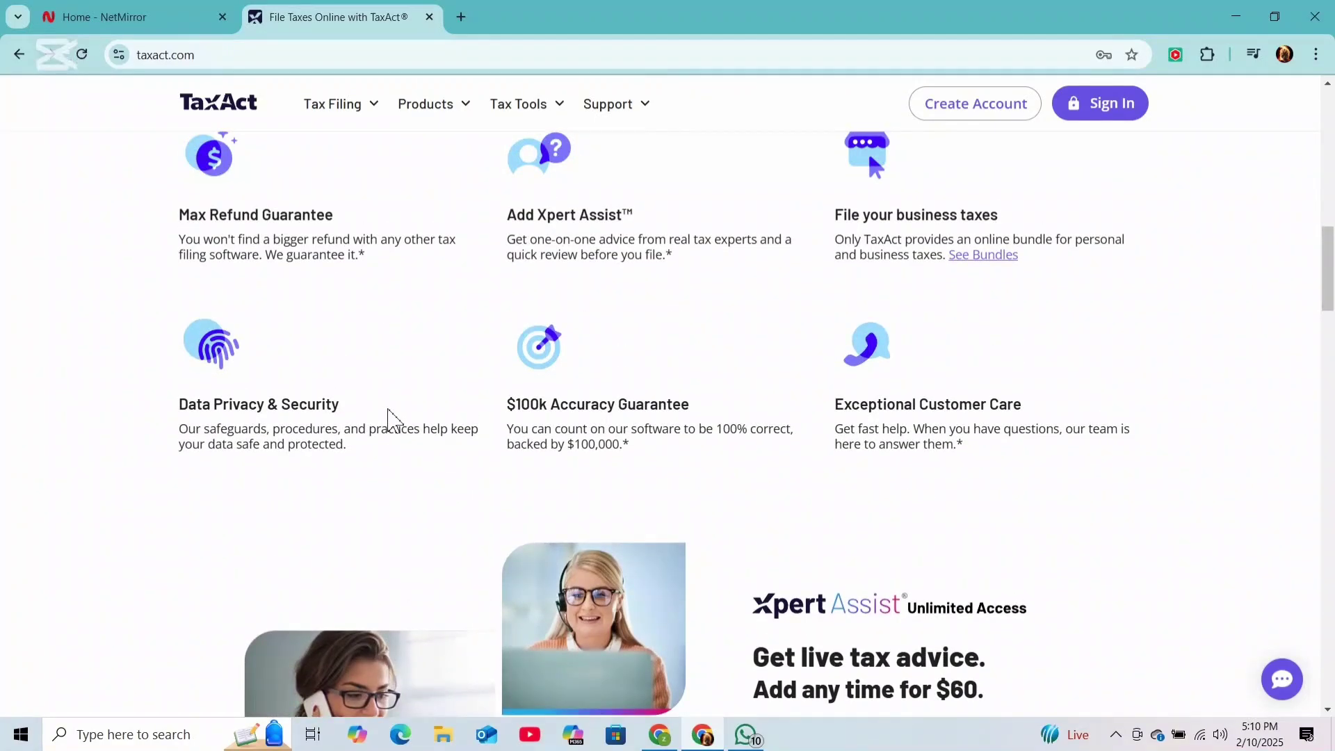
scroll(388, 419, "up", 2)
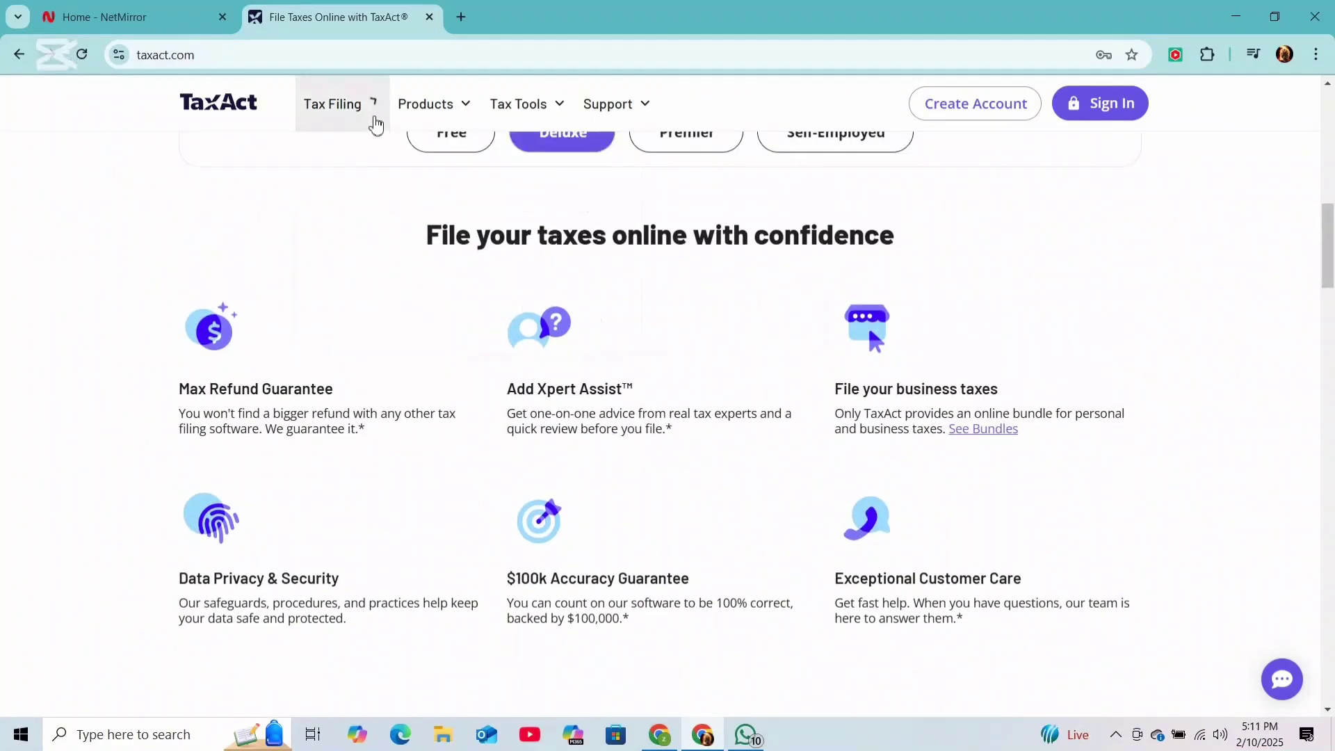
left_click(376, 121)
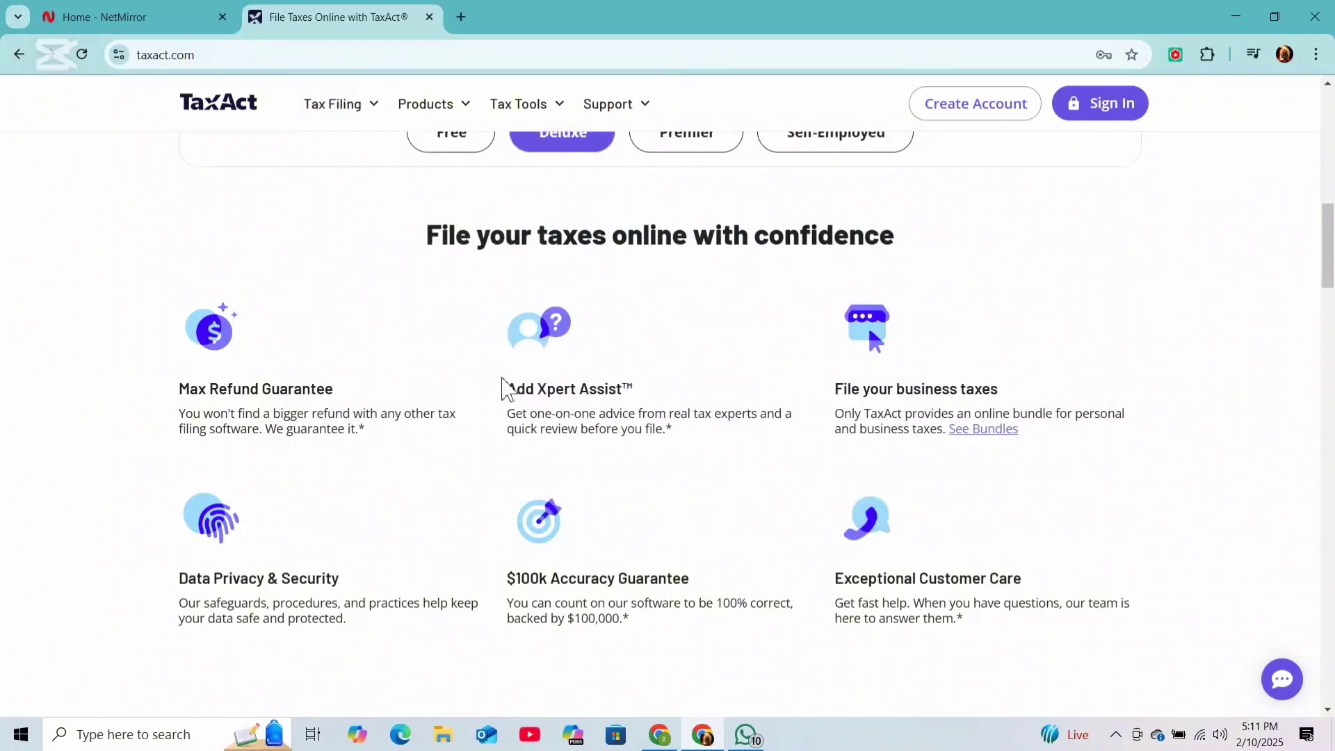
scroll(510, 390, "up", 3)
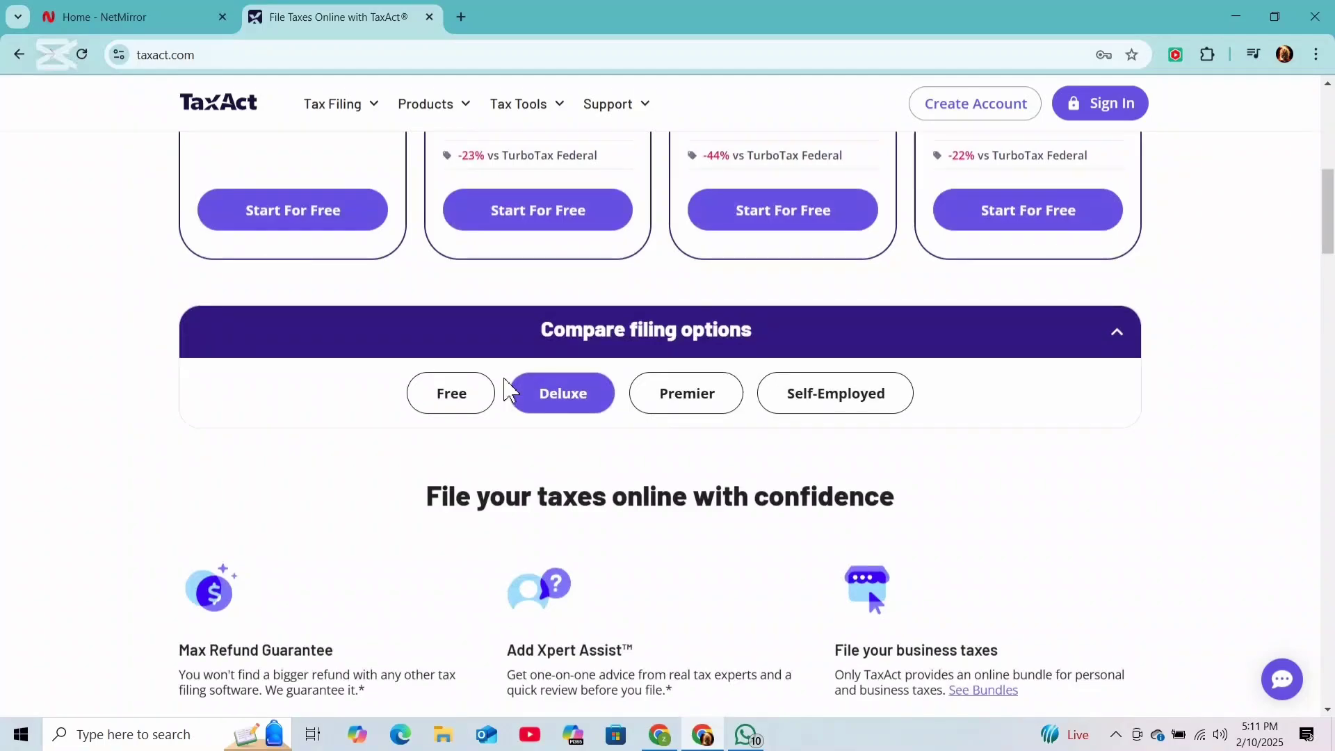
scroll(506, 389, "up", 2)
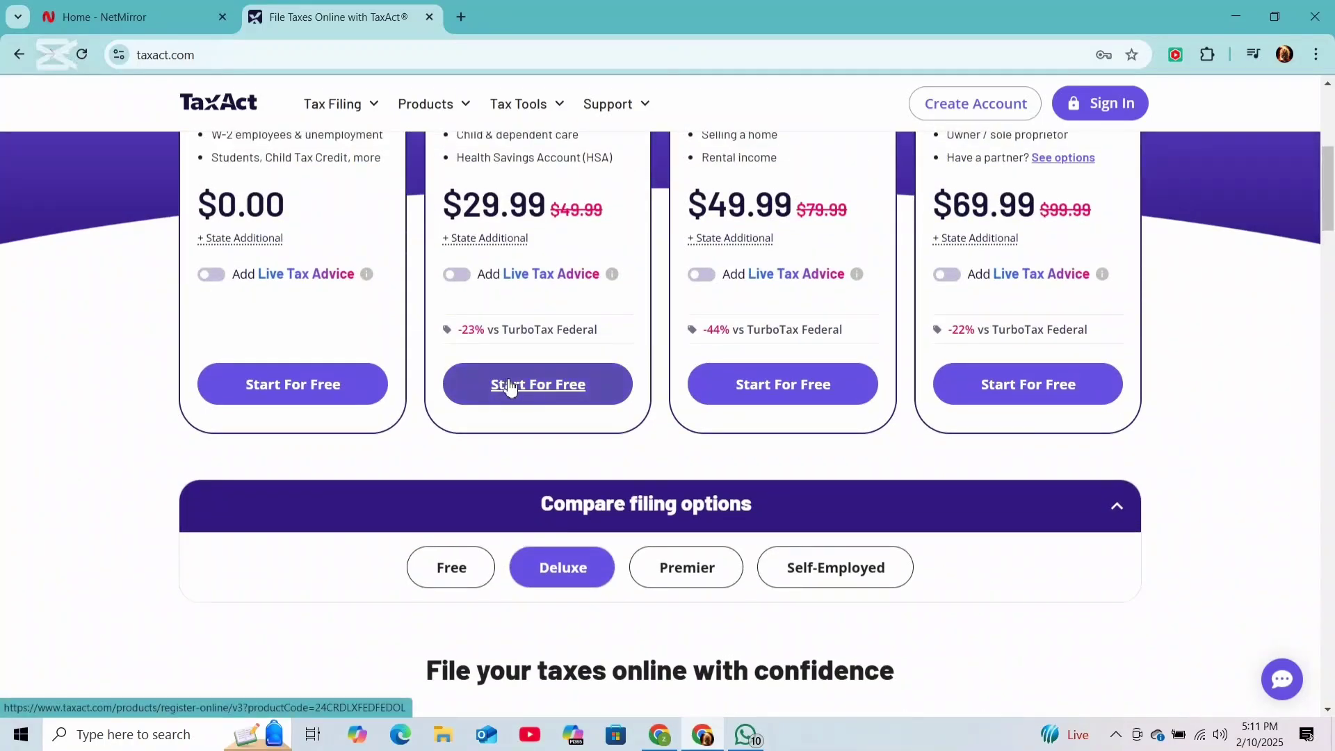
scroll(511, 387, "up", 1)
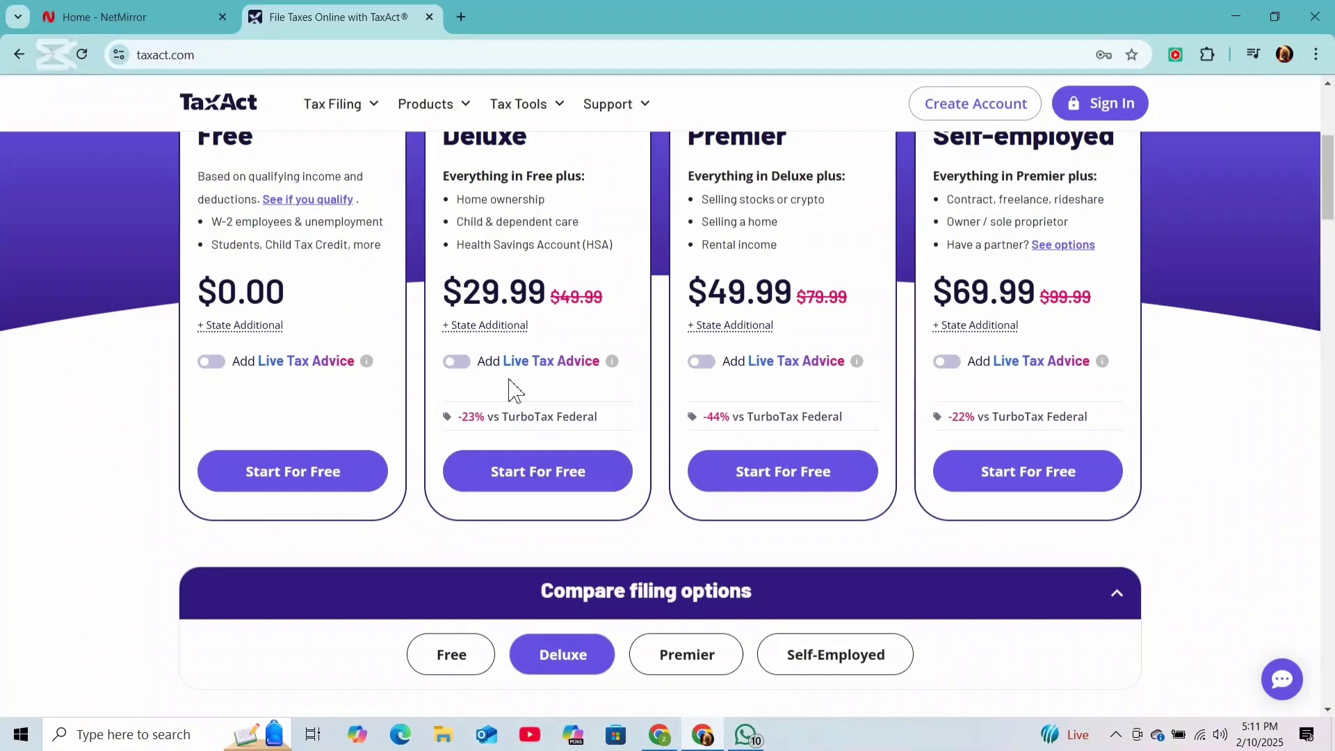
scroll(513, 389, "down", 2)
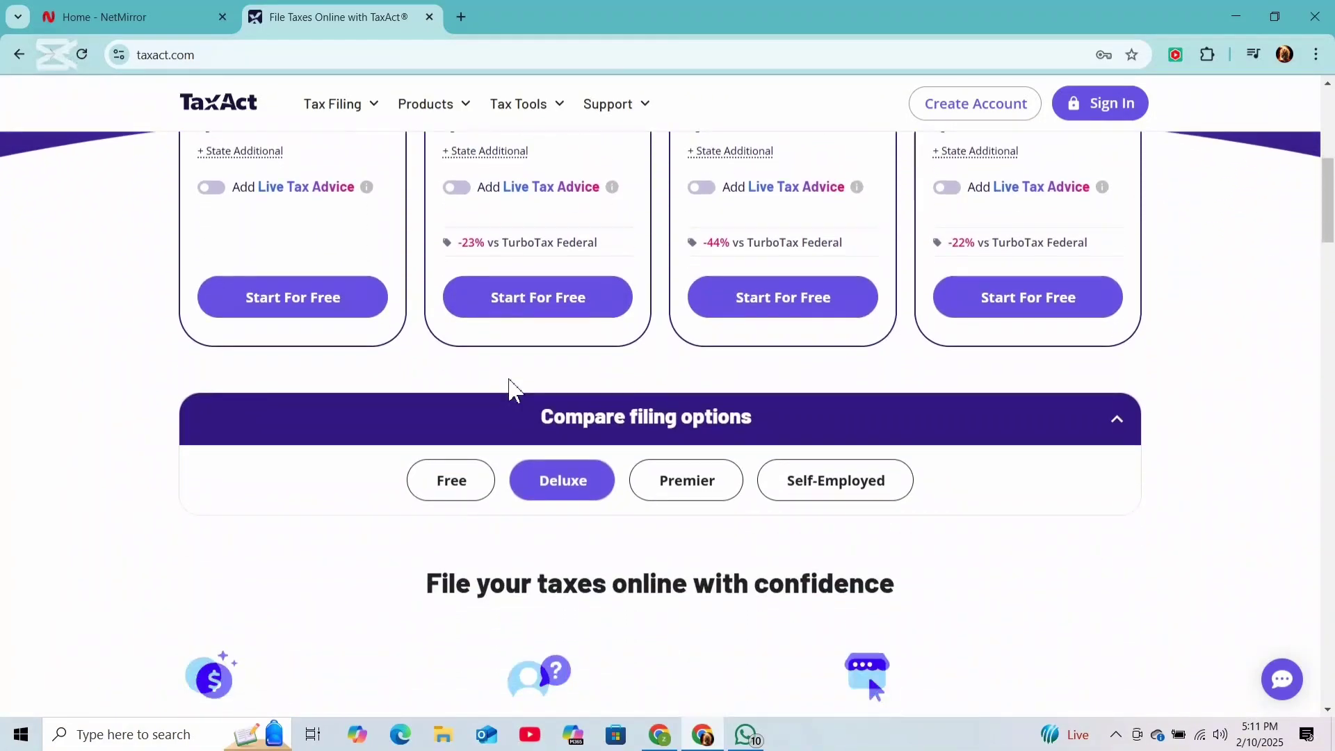
scroll(513, 389, "down", 2)
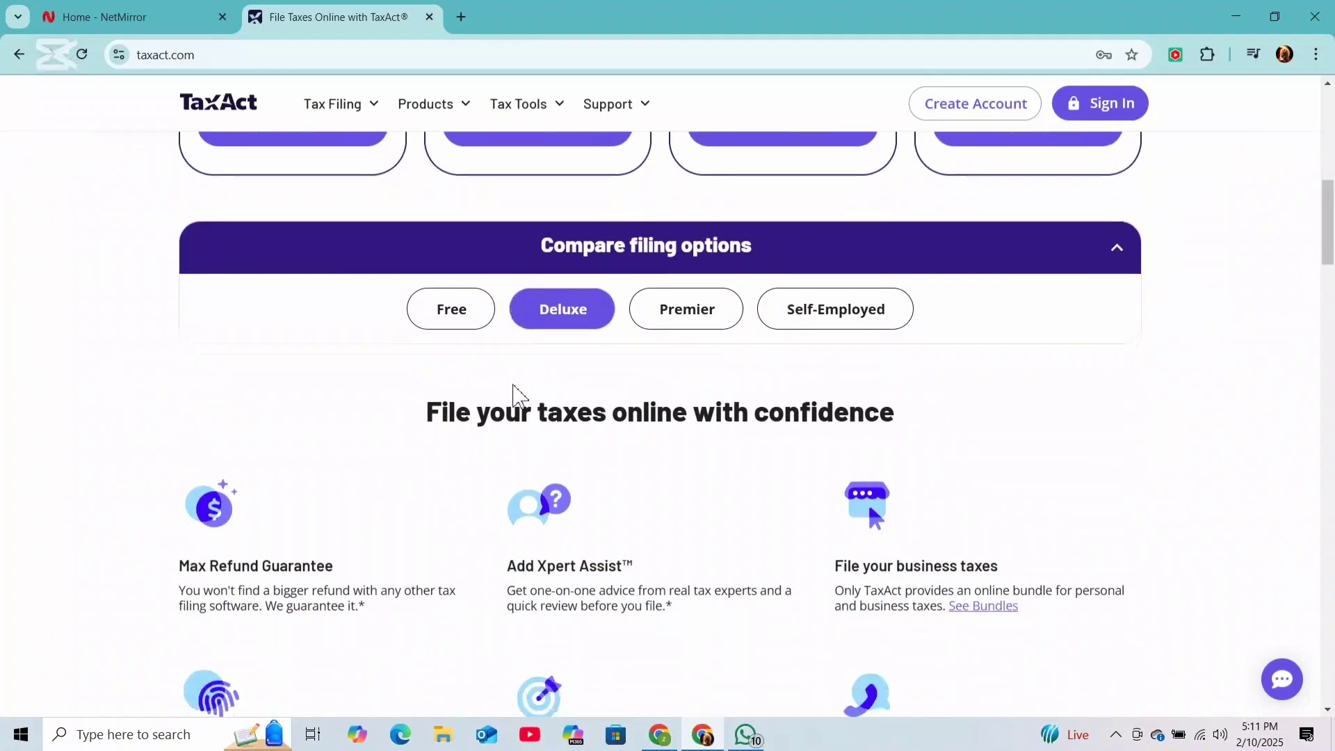
scroll(513, 389, "down", 3)
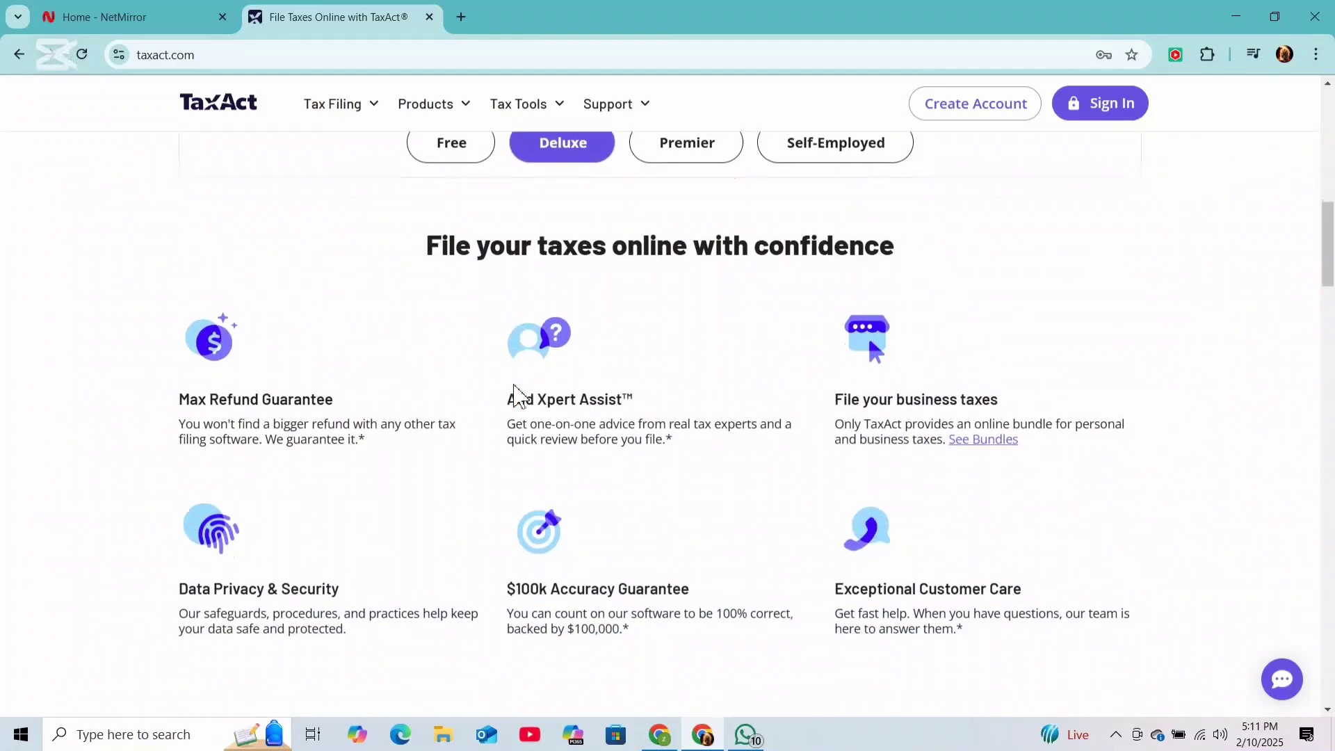